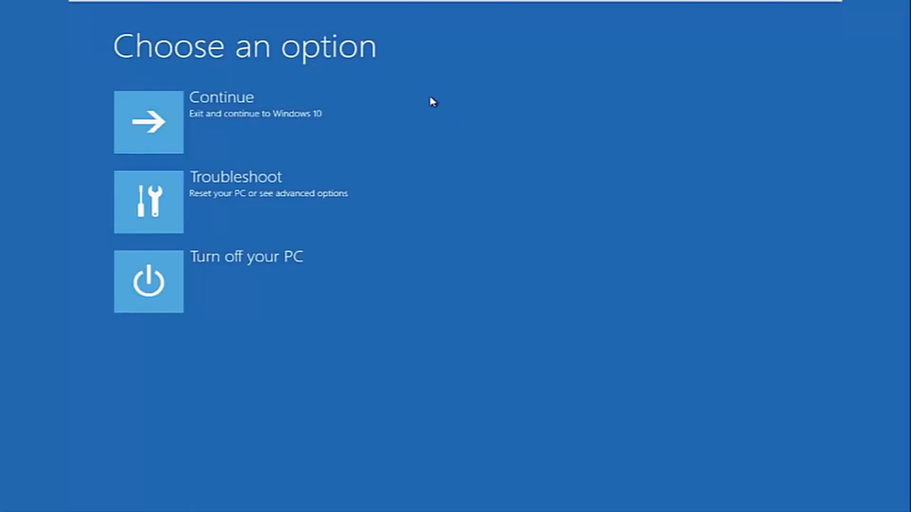
Restart the PC into Safe Mode through the advanced troubleshooting Startup Settings and sign in with the account password
click(155, 200)
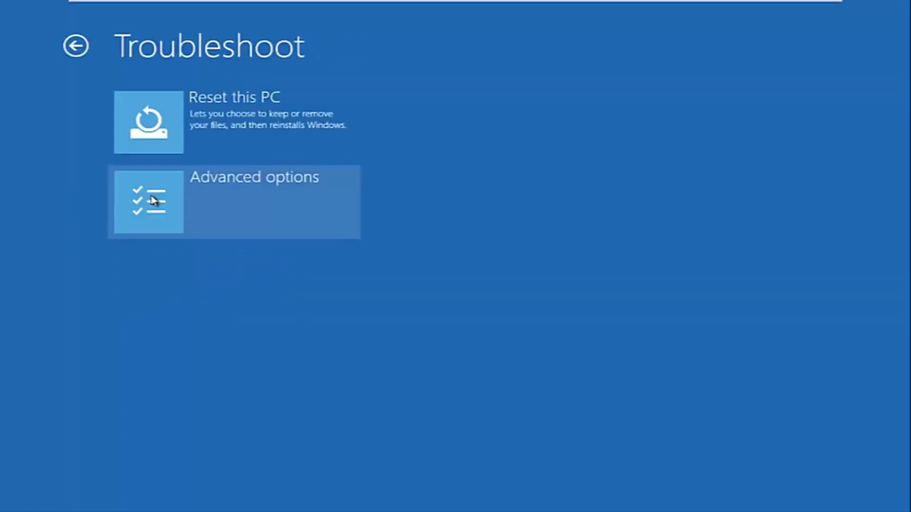
click(154, 200)
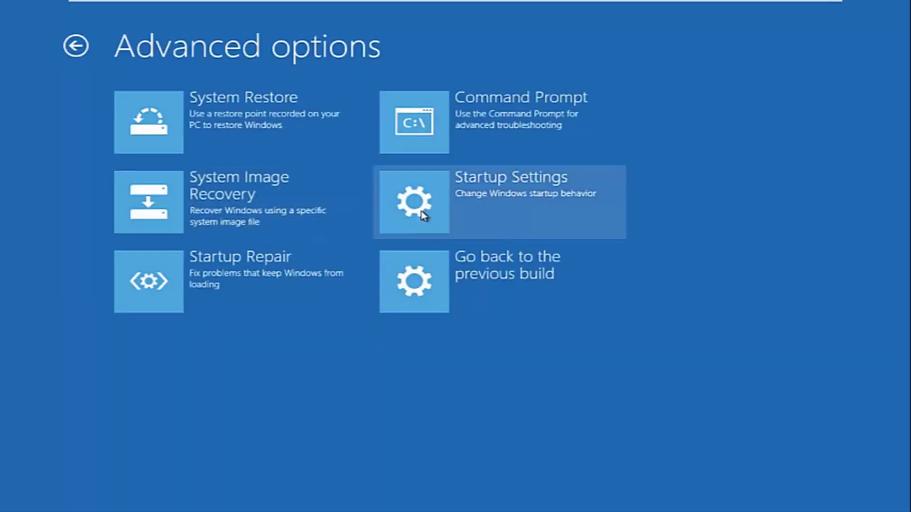
click(425, 214)
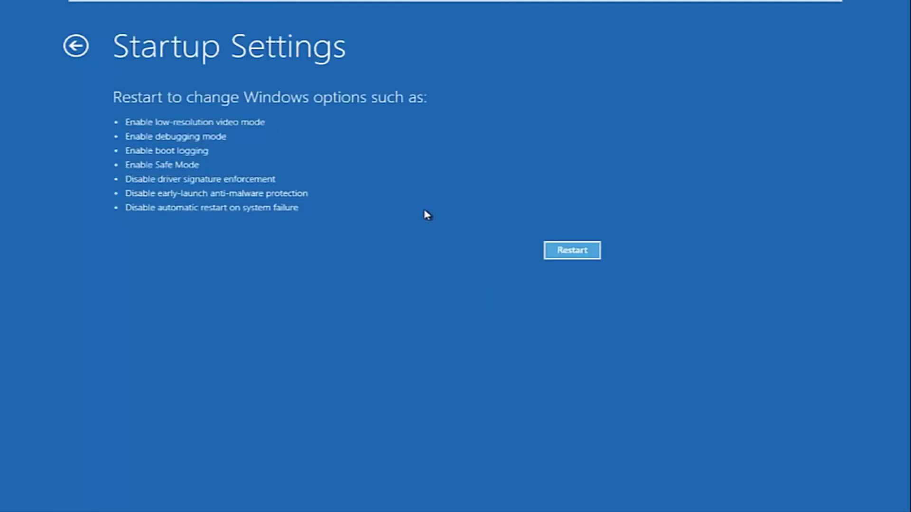
click(575, 251)
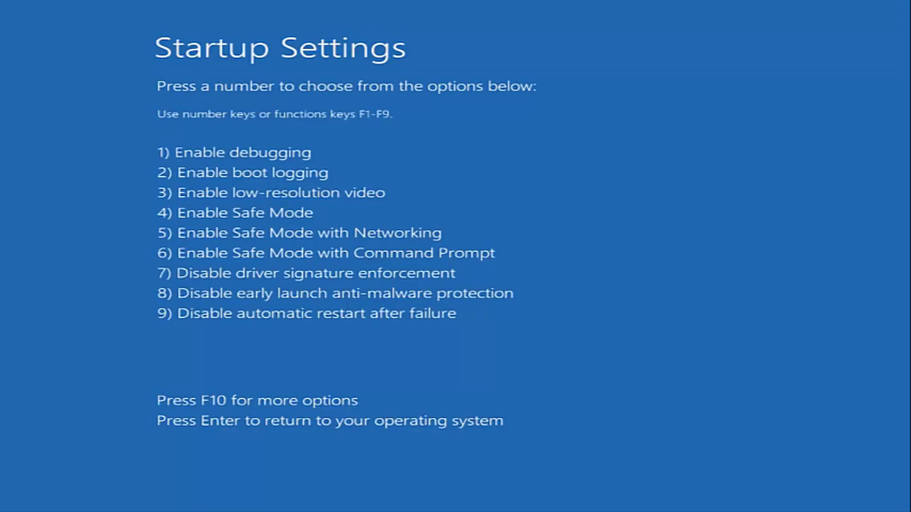
key(4)
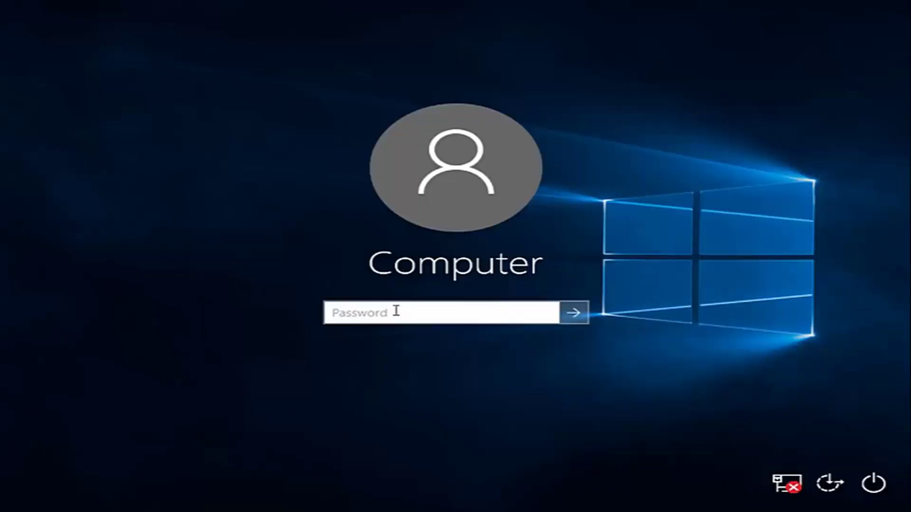
text(*******)
key(Return)
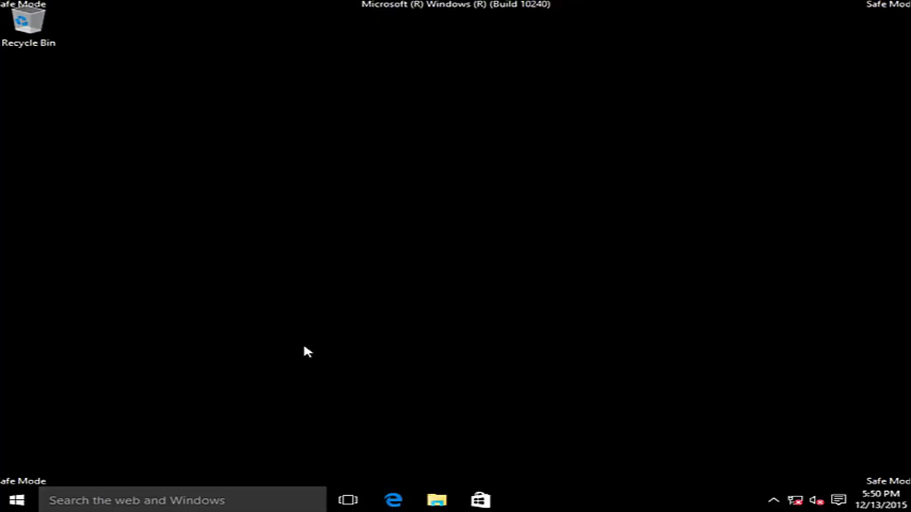
Open the Registry Editor by running regedit and maximize its window
right_click(9, 502)
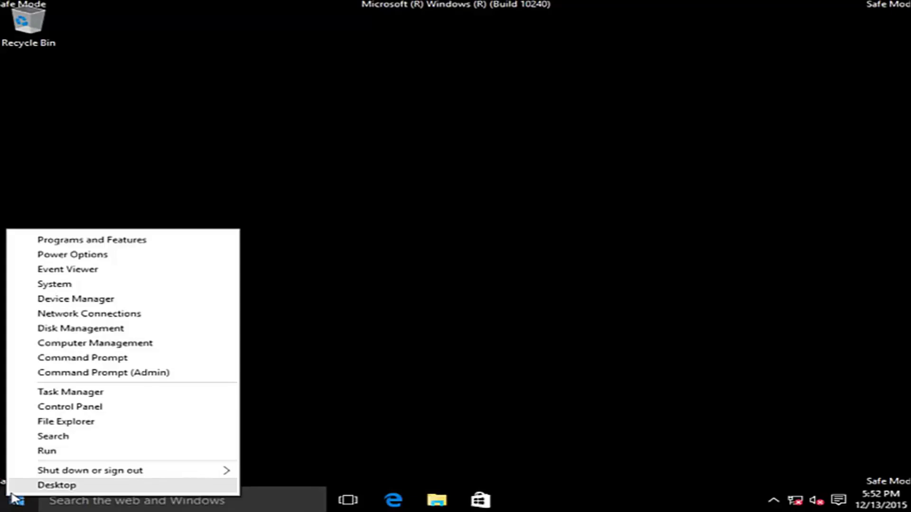
click(47, 451)
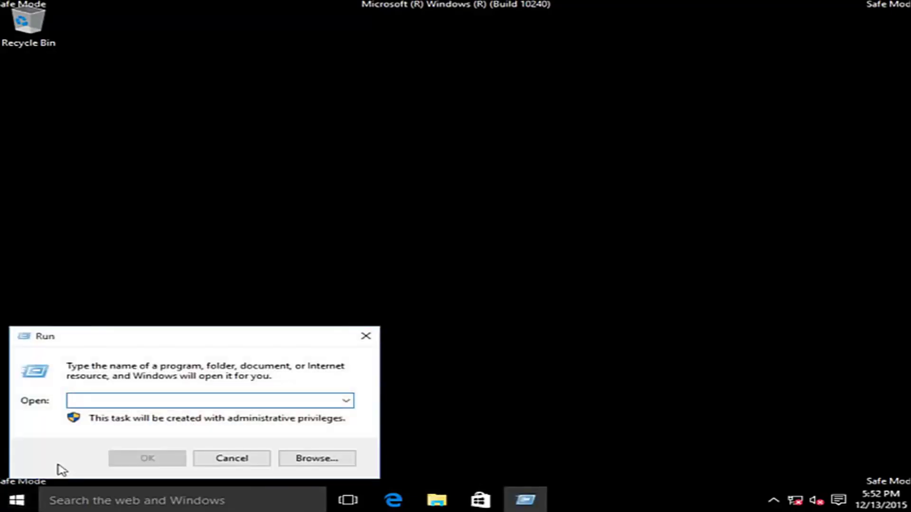
text(regedit)
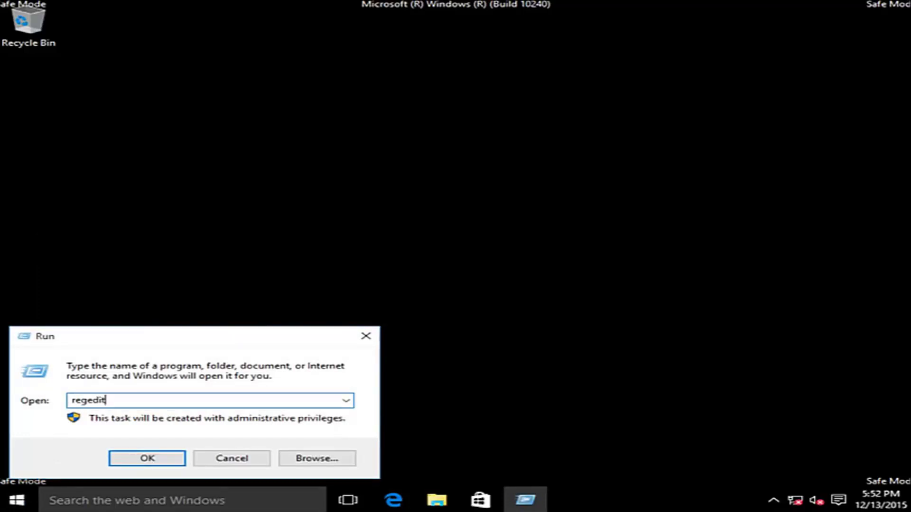
click(160, 461)
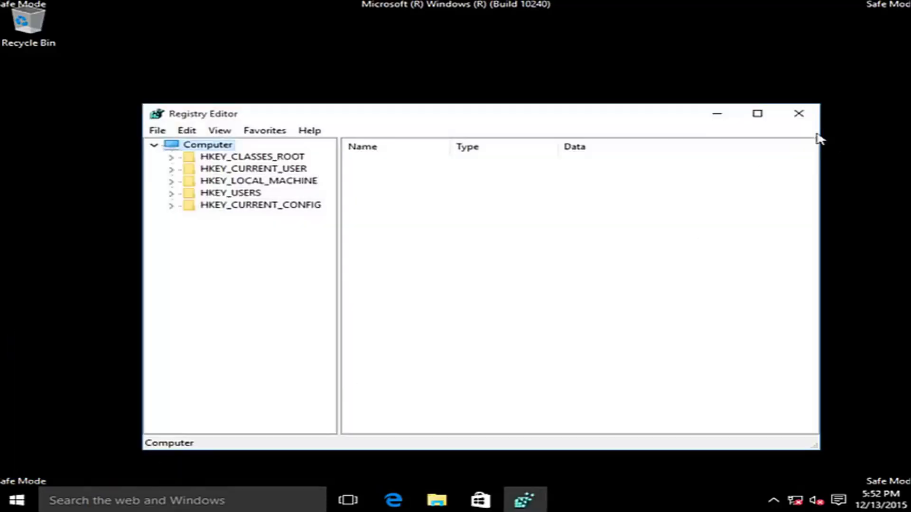
click(758, 115)
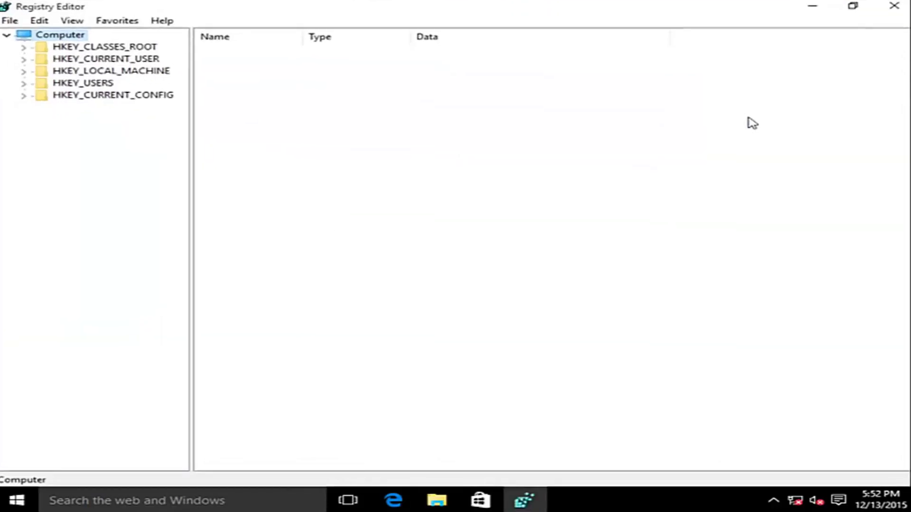
Navigate to the registry key HKEY_CURRENT_USER\Software\Microsoft\Windows\CurrentVersion\Internet Settings, widening the key tree for readability
click(52, 60)
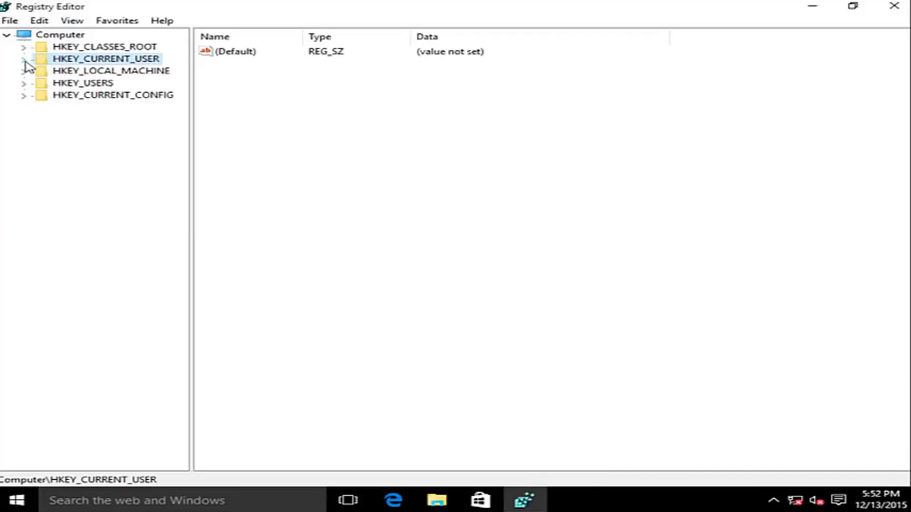
click(24, 59)
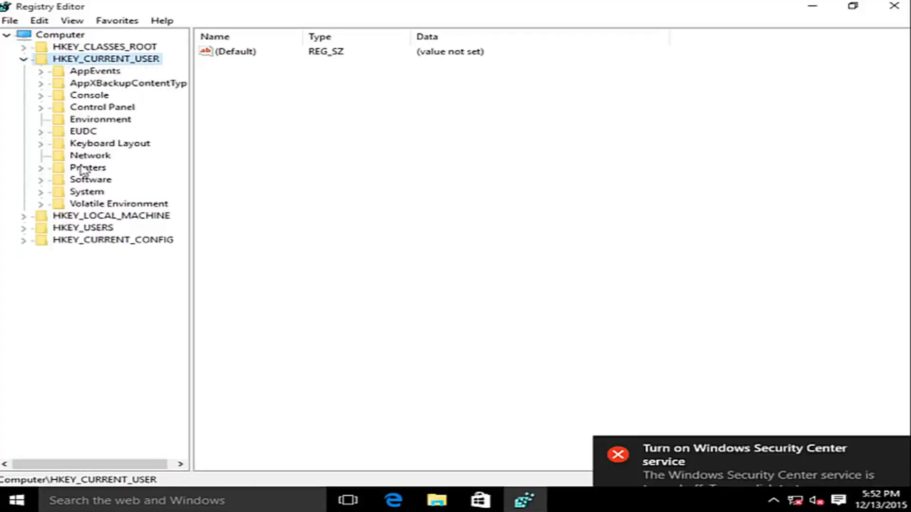
click(42, 181)
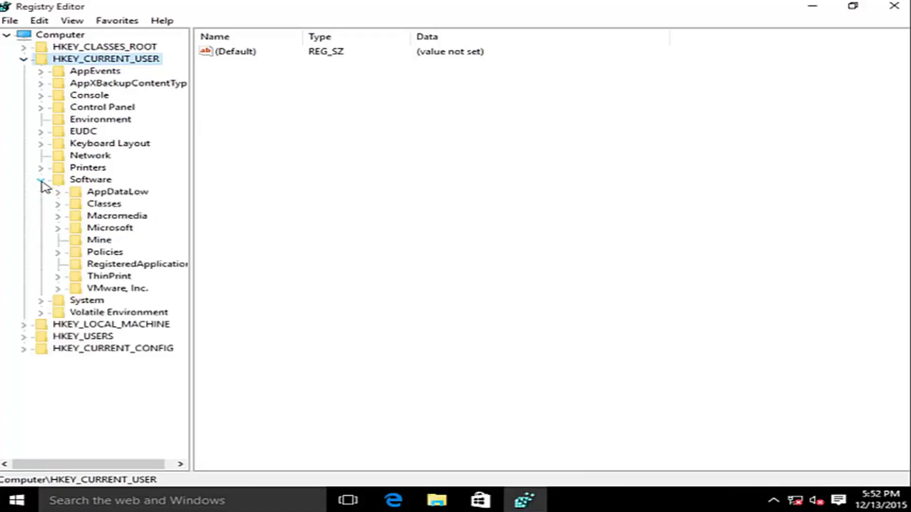
click(58, 230)
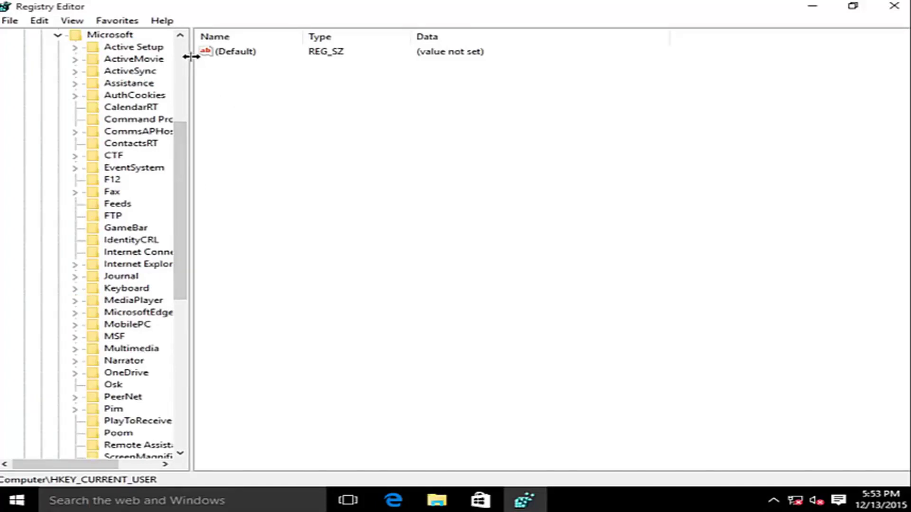
drag(191, 55, 259, 58)
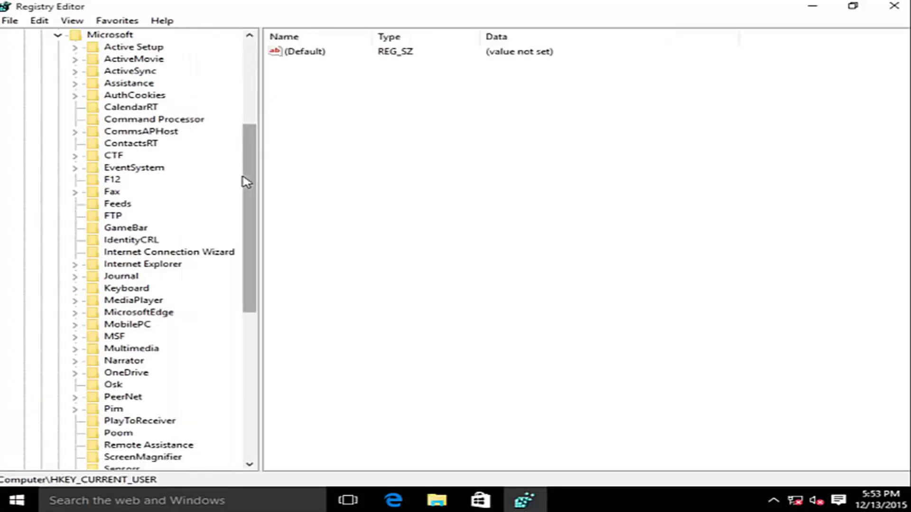
drag(244, 181, 254, 300)
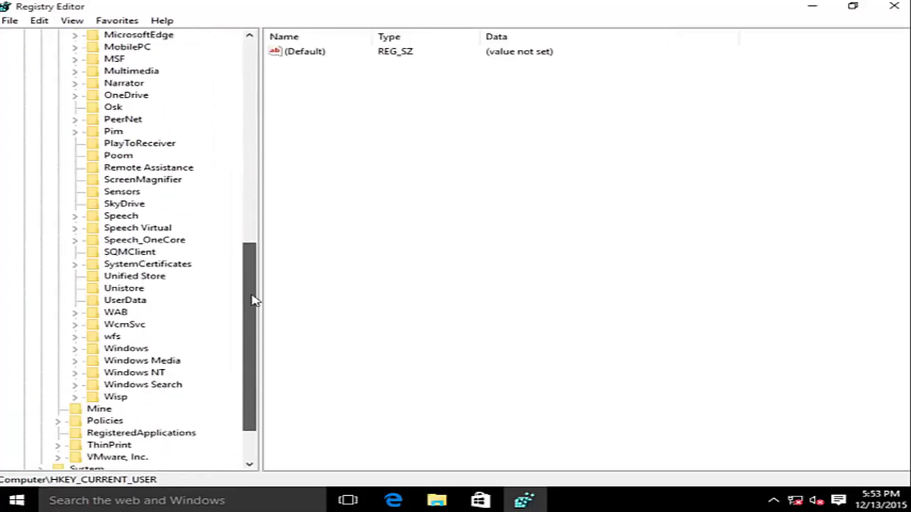
click(113, 348)
click(74, 350)
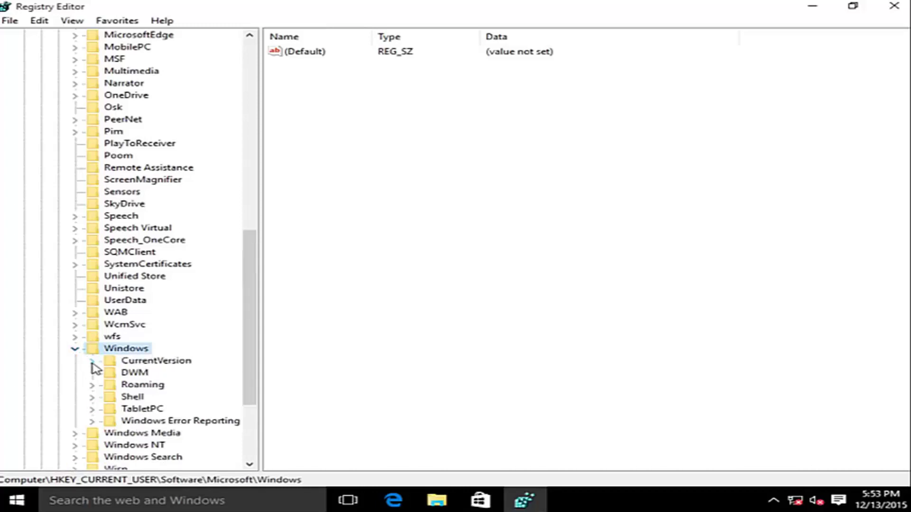
click(92, 361)
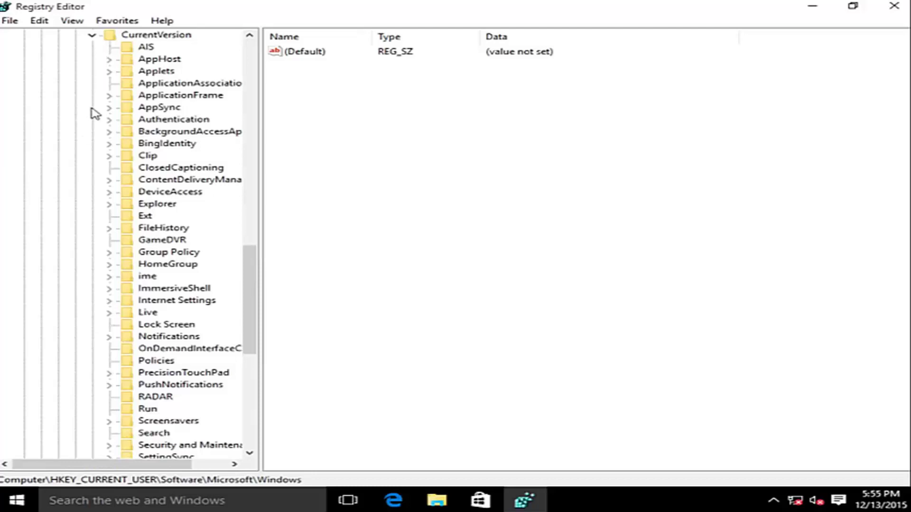
key(Down)
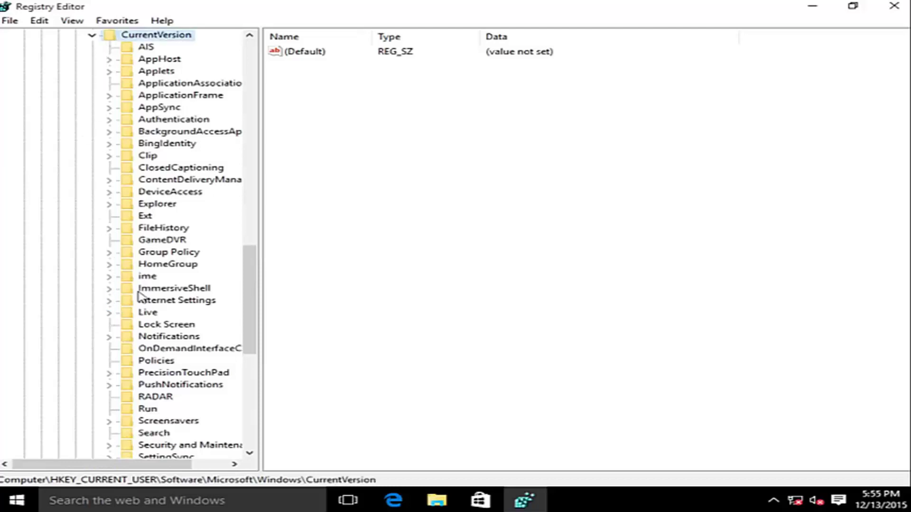
click(158, 304)
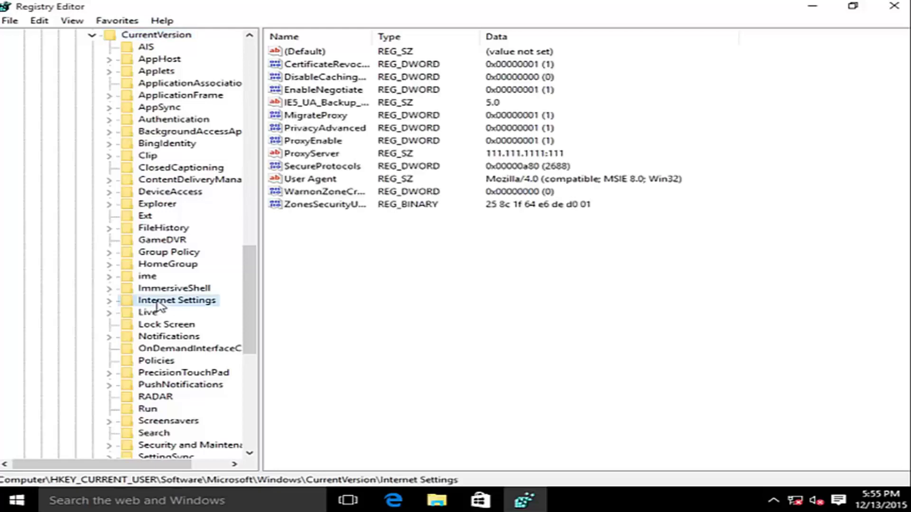
Delete the ProxyEnable value from the Internet Settings key and confirm the permanent deletion
click(293, 141)
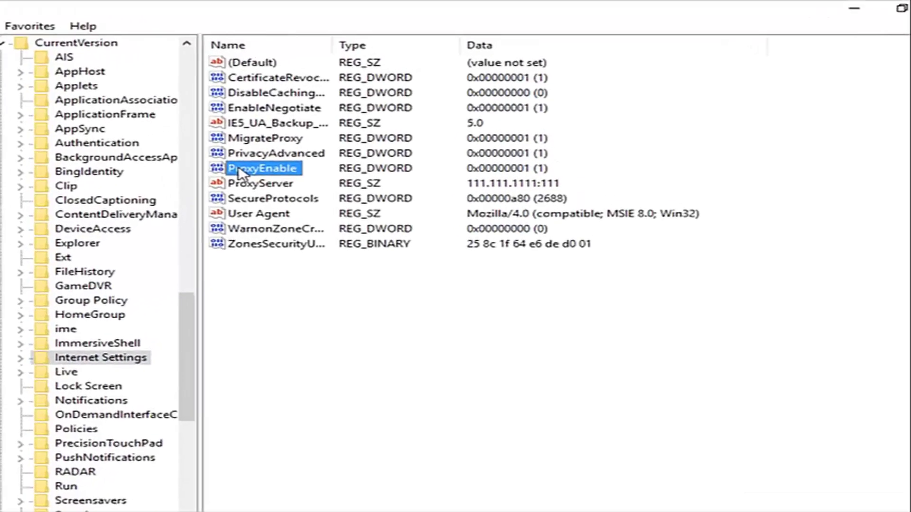
click(240, 186)
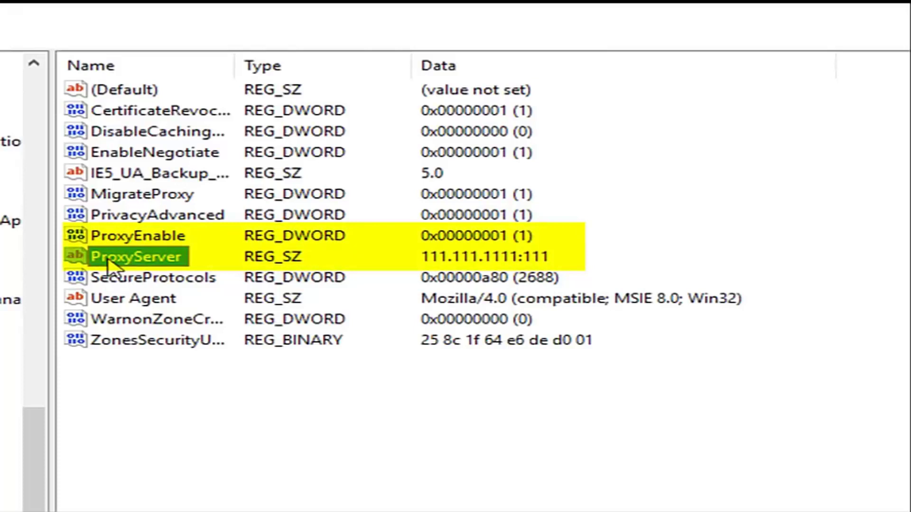
click(116, 242)
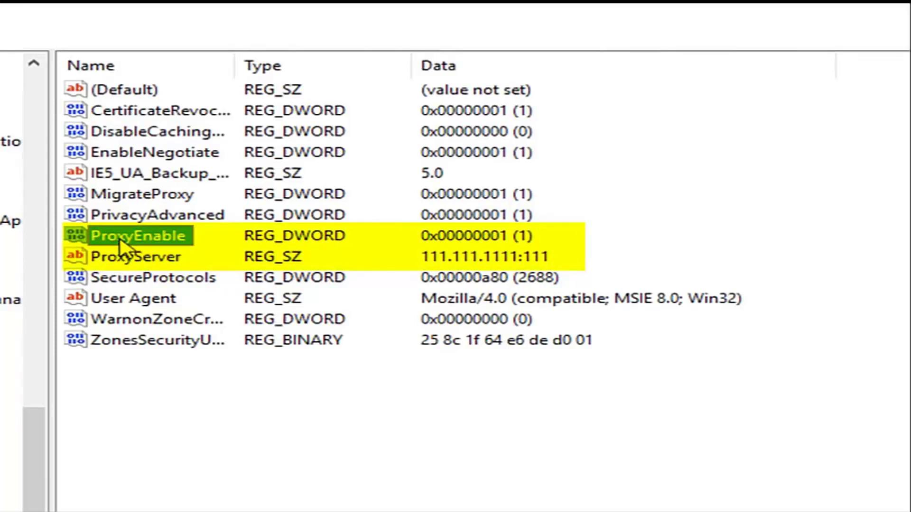
right_click(121, 243)
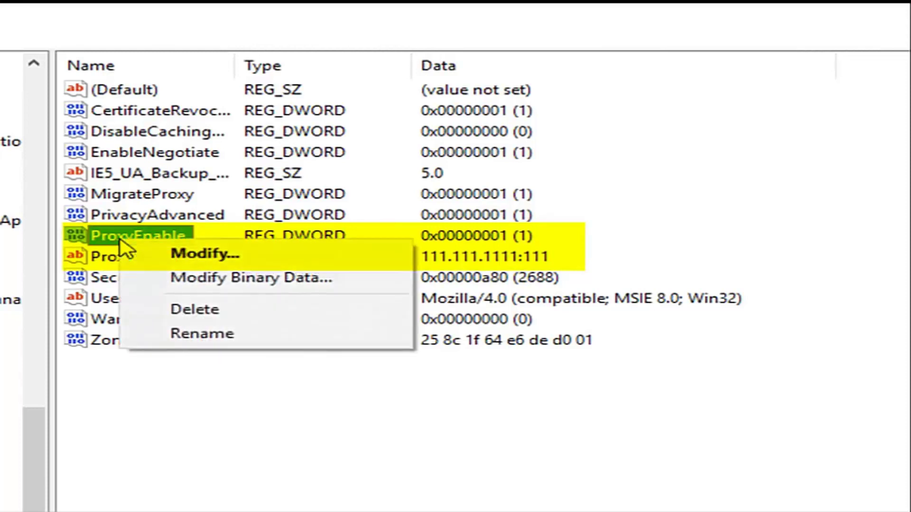
click(182, 312)
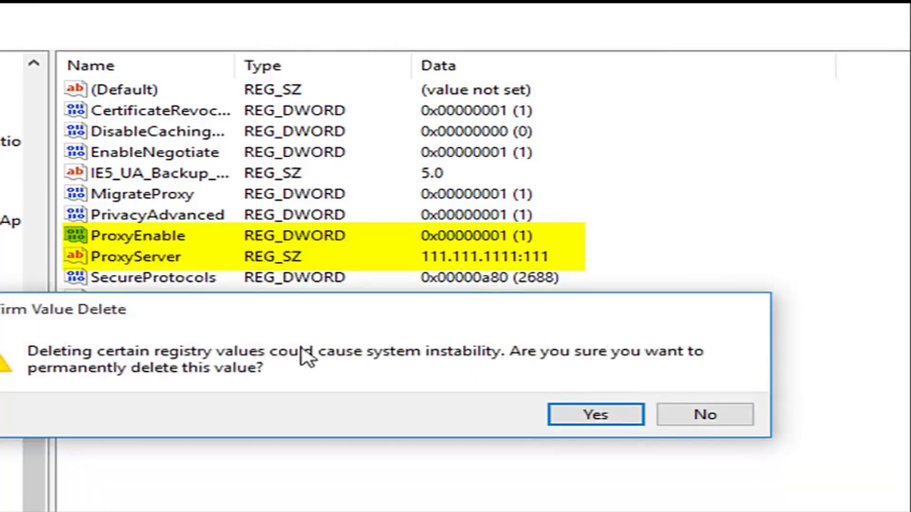
click(611, 424)
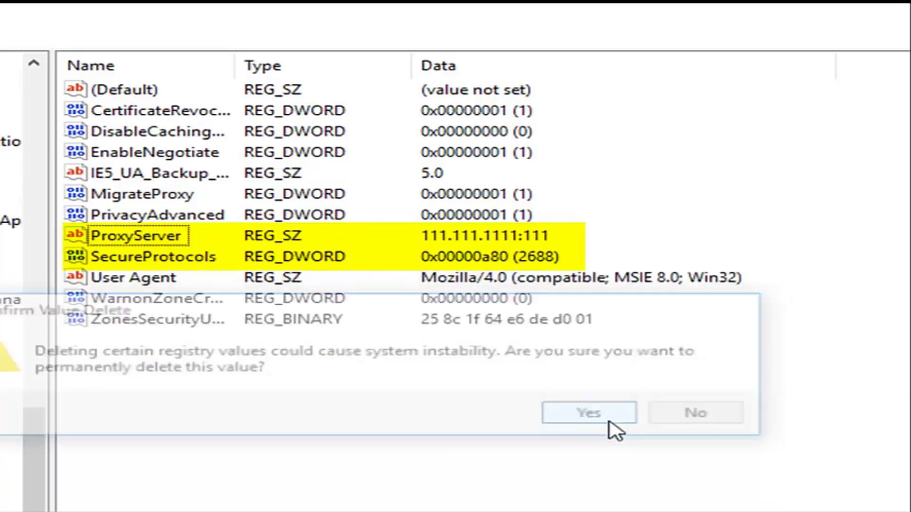
Delete the ProxyServer value from the Internet Settings key and close the Registry Editor
click(126, 237)
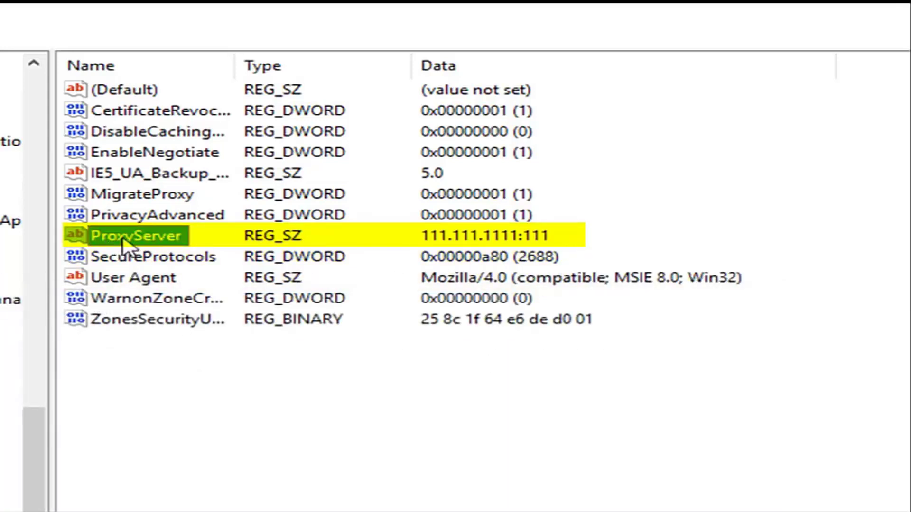
right_click(142, 241)
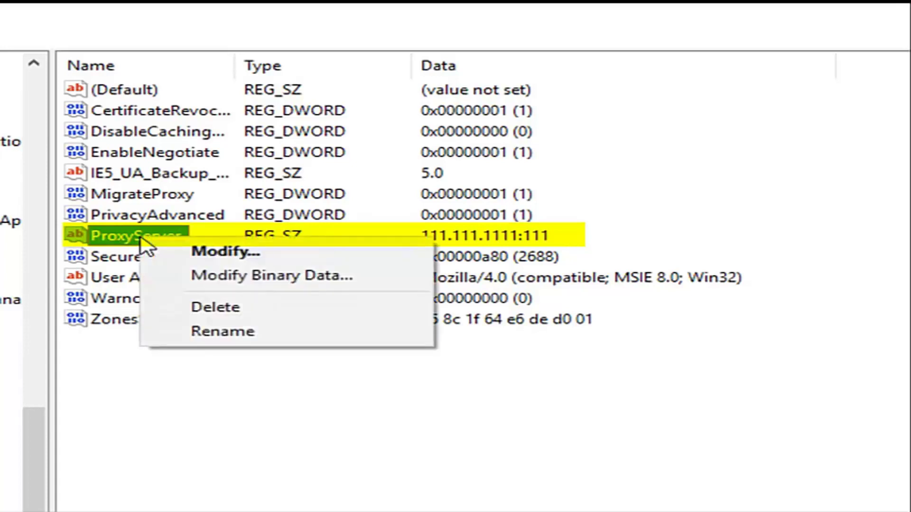
click(213, 313)
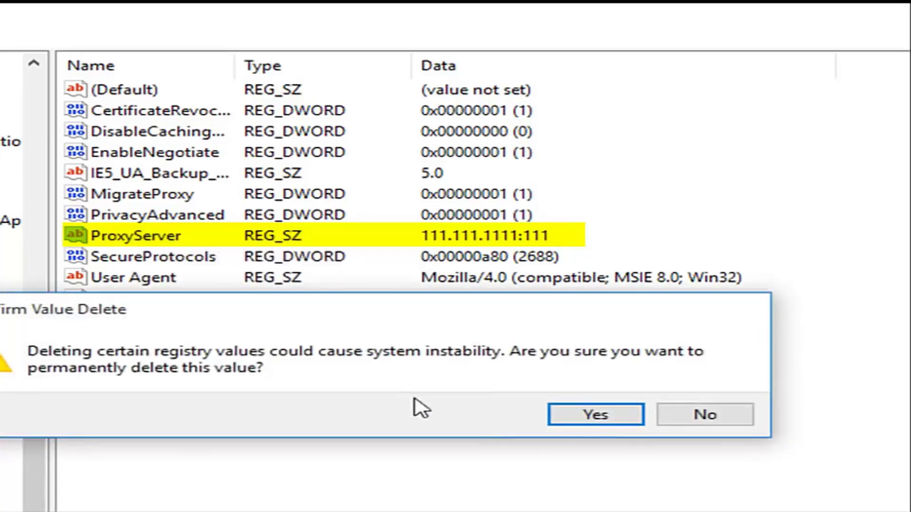
click(593, 418)
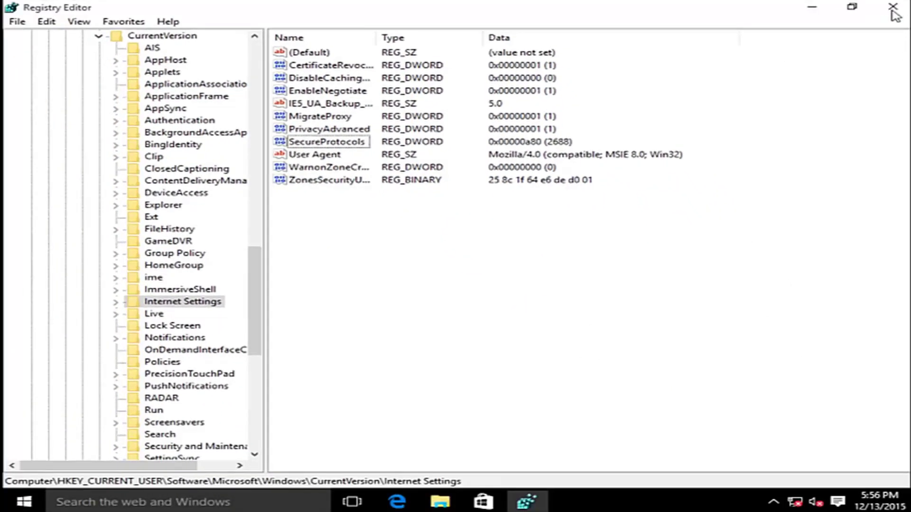
click(892, 8)
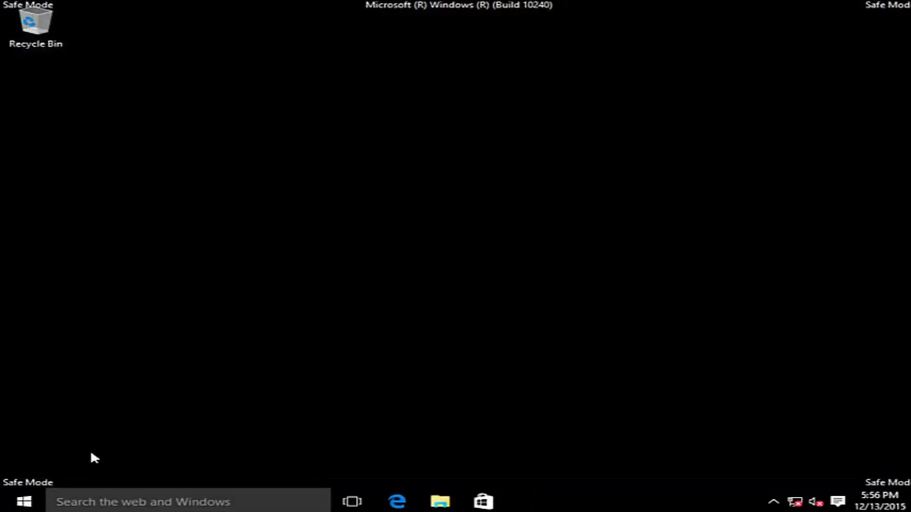
Restart the computer out of Safe Mode and sign in with the account password
right_click(36, 502)
mouse_move(79, 477)
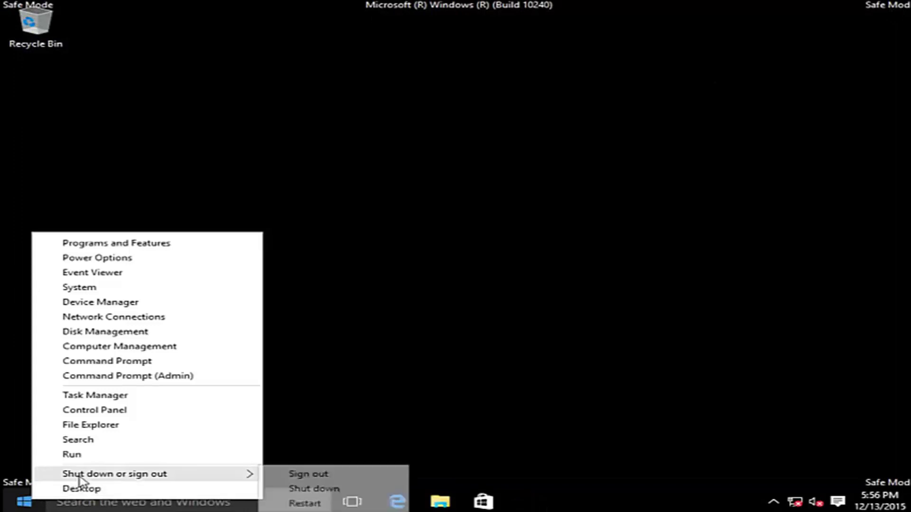
click(305, 503)
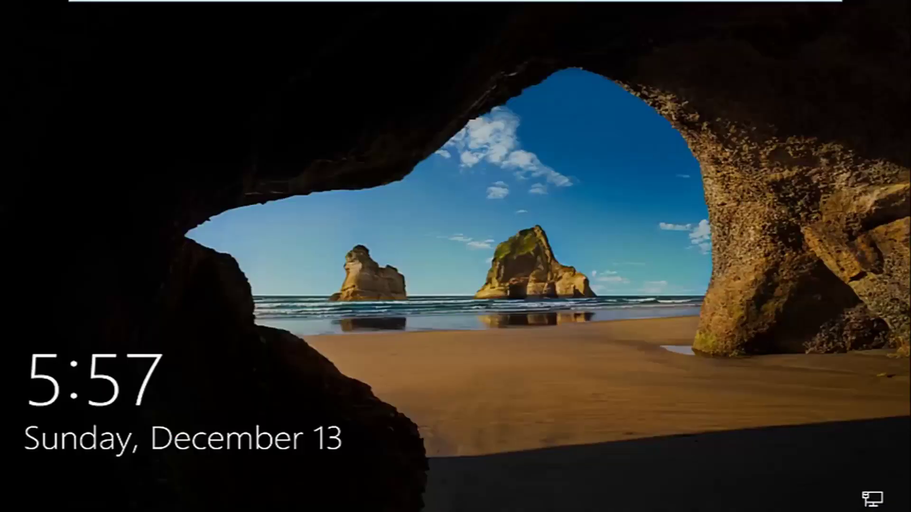
drag(417, 402, 512, 167)
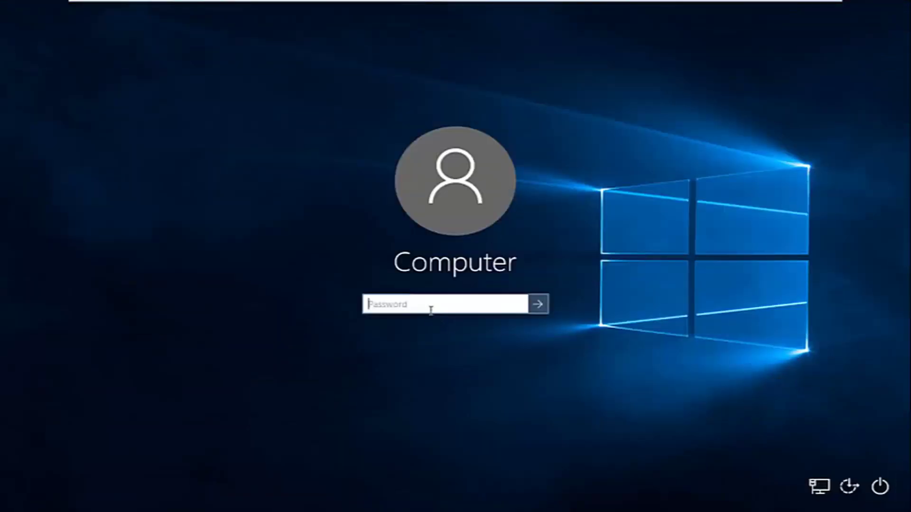
text(**********)
key(Return)
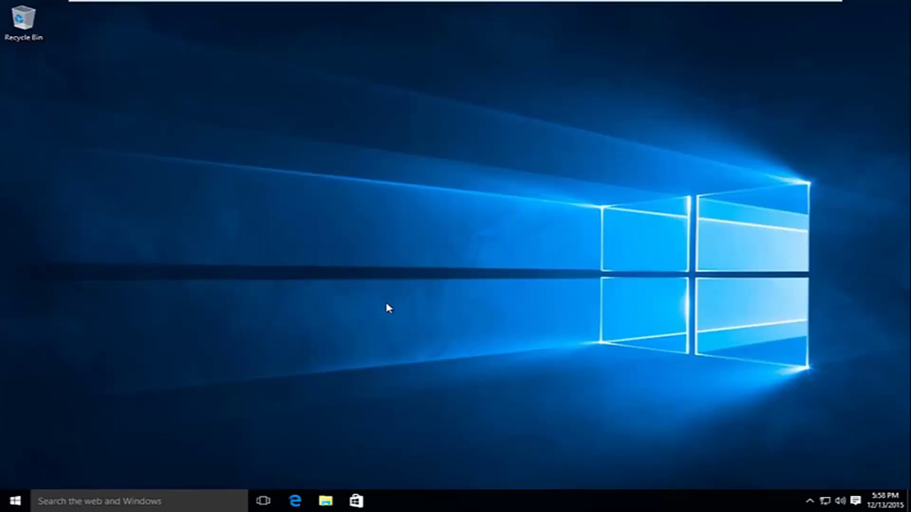
Switch to Microsoft Edge and load google.com to test the internet connection
click(298, 499)
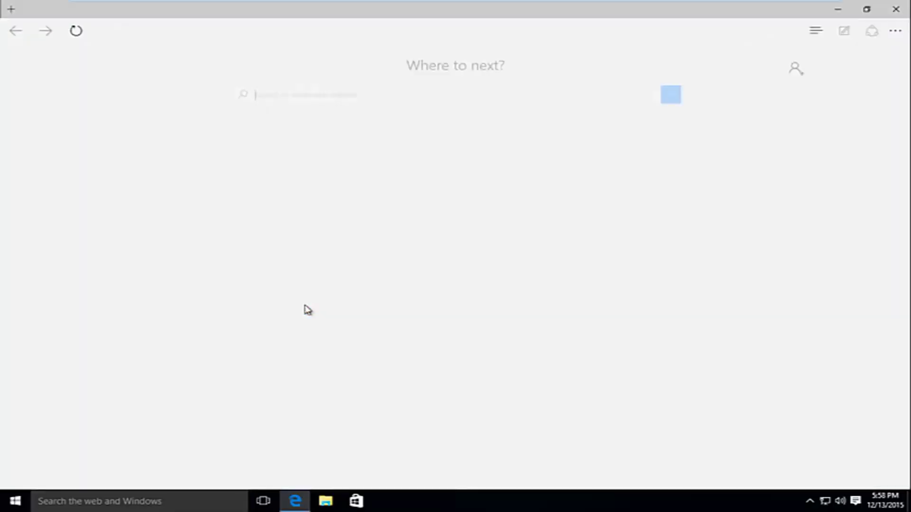
text(google.com)
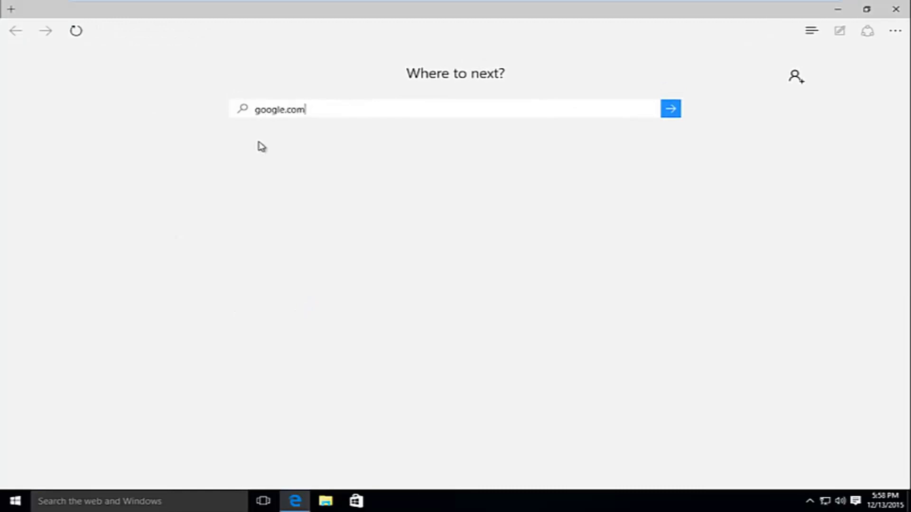
key(Return)
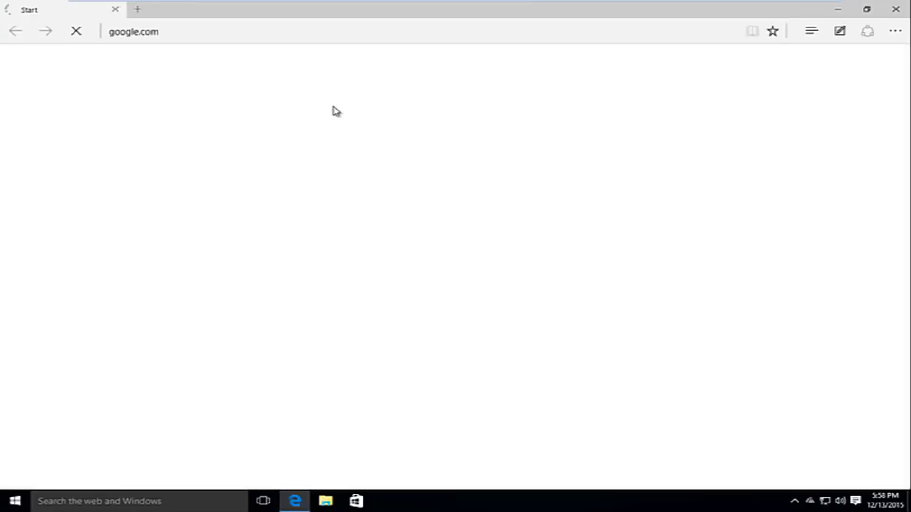